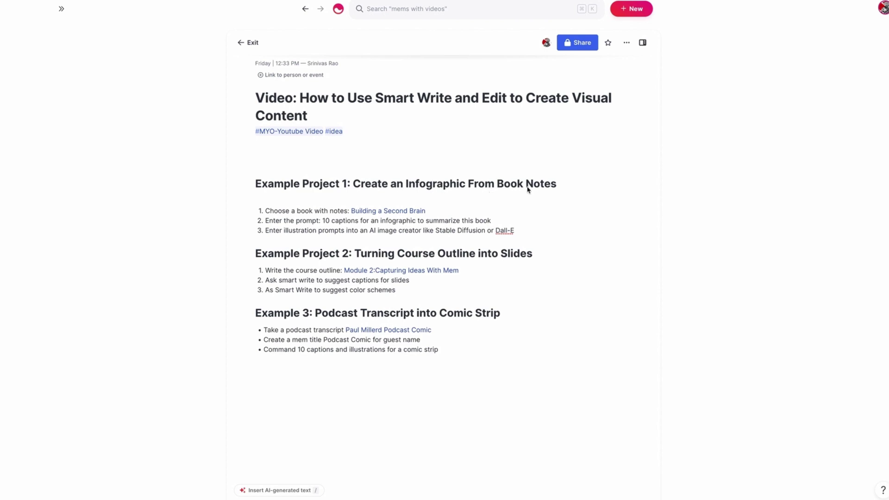
Open the Building a Second Brain note on its own, closing the video plan note
{"action": "left_click", "coordinate": [403, 212]}
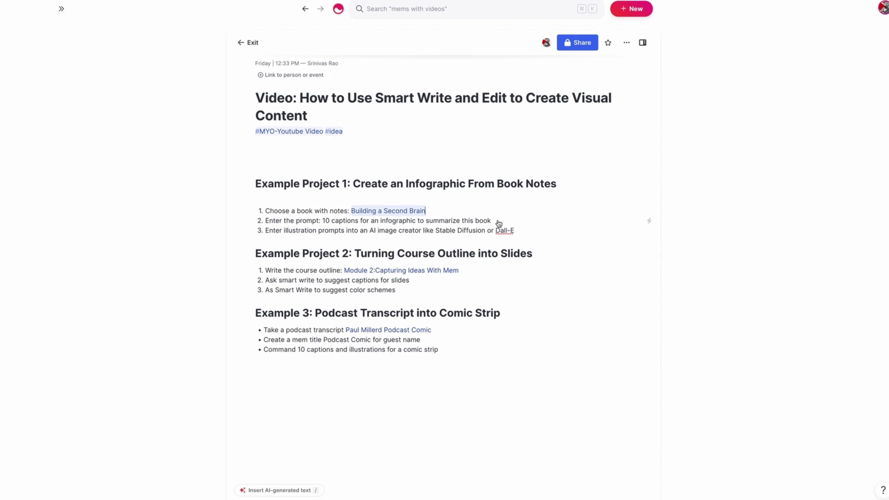
{"action": "left_click", "coordinate": [377, 212]}
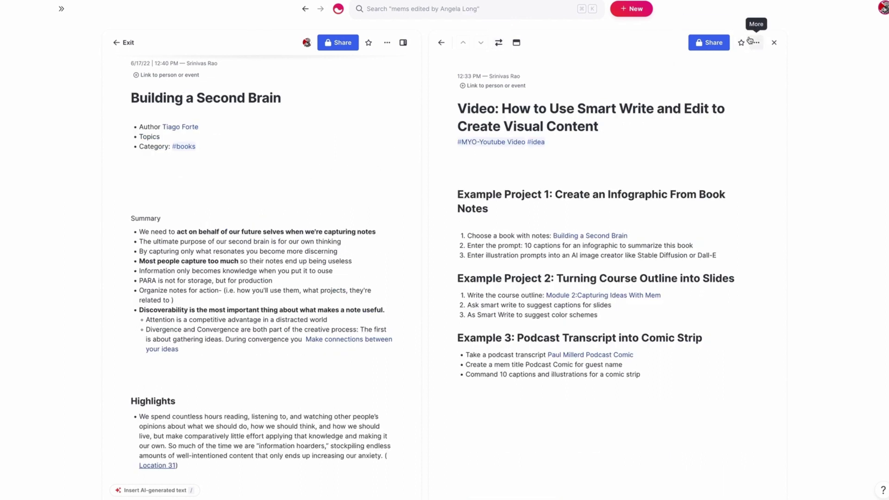
{"action": "left_click", "coordinate": [773, 43]}
Under Category, run the Smart Write request '/10 captions and illustrations for an infographic'
{"action": "left_click", "coordinate": [258, 175]}
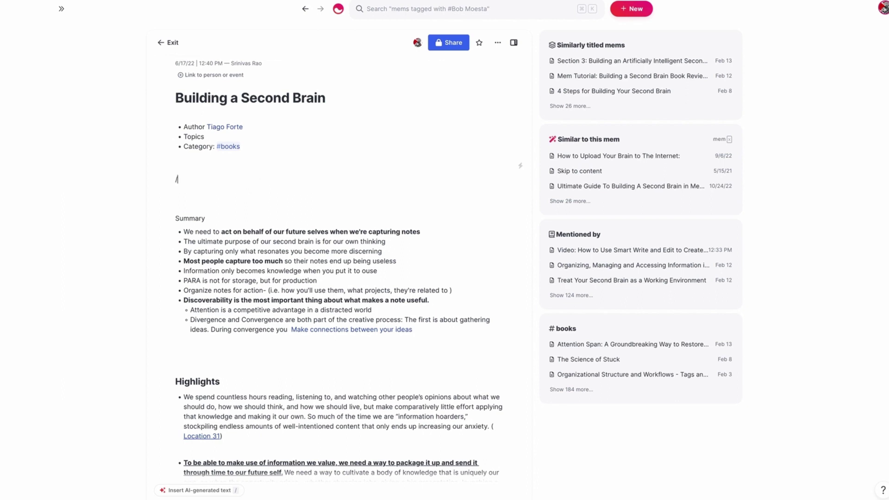
{"action": "type", "text": "/10 c"}
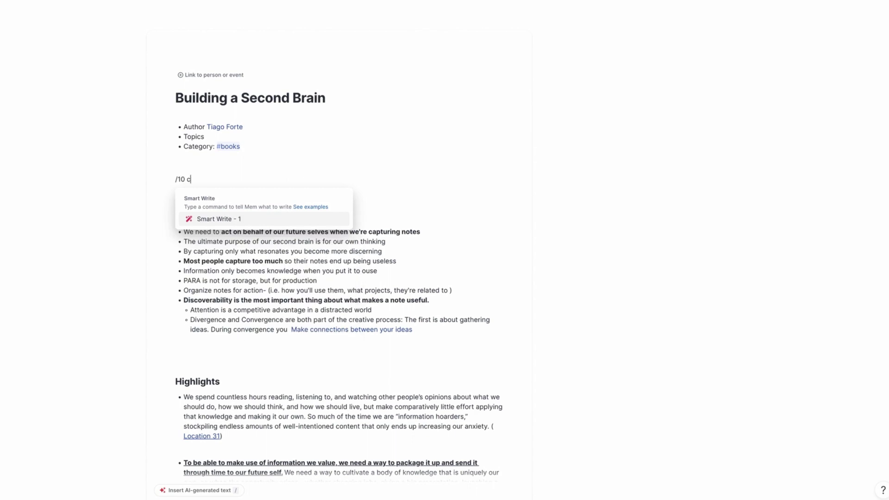
{"action": "type", "text": "a"}
{"action": "type", "text": "a[topm"}
{"action": "key", "text": "BackSpace"}
{"action": "key", "text": "BackSpace"}
{"action": "key", "text": "BackSpace"}
{"action": "key", "text": "BackSpace"}
{"action": "key", "text": "BackSpace"}
{"action": "key", "text": "BackSpace"}
{"action": "type", "text": "ptions and illustrations"}
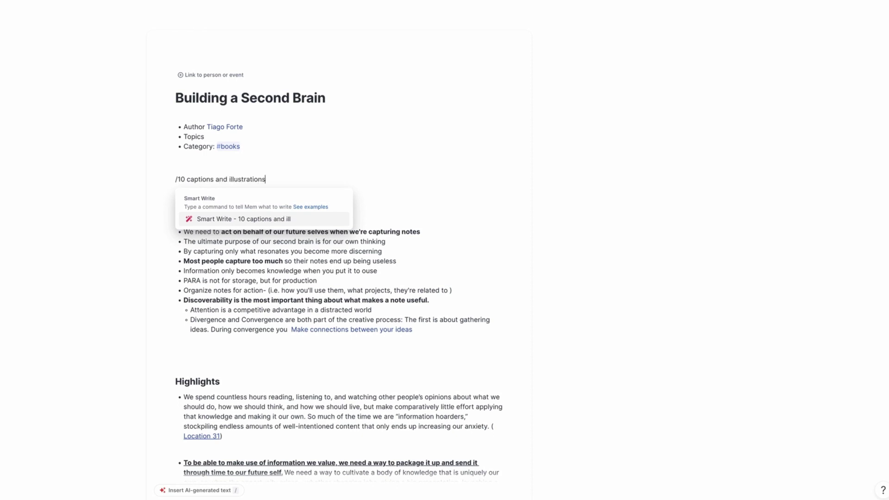
{"action": "type", "text": " for an infogr"}
{"action": "type", "text": "appi"}
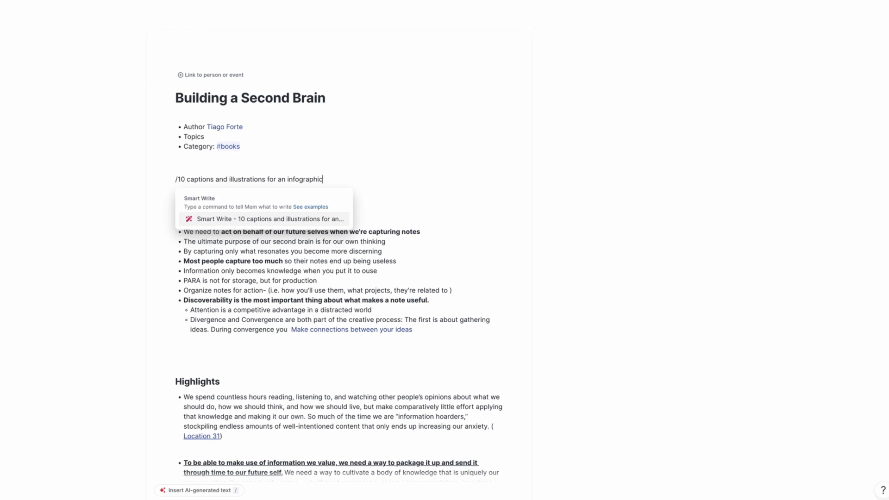
{"action": "key", "text": "Return"}
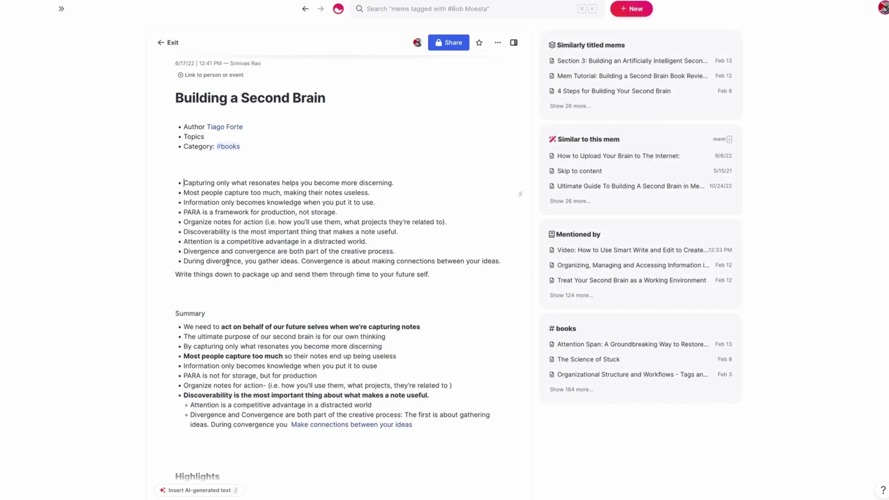
Put 'Write things down' on its own bullet line
{"action": "left_click", "coordinate": [194, 273]}
{"action": "key", "text": "BackSpace"}
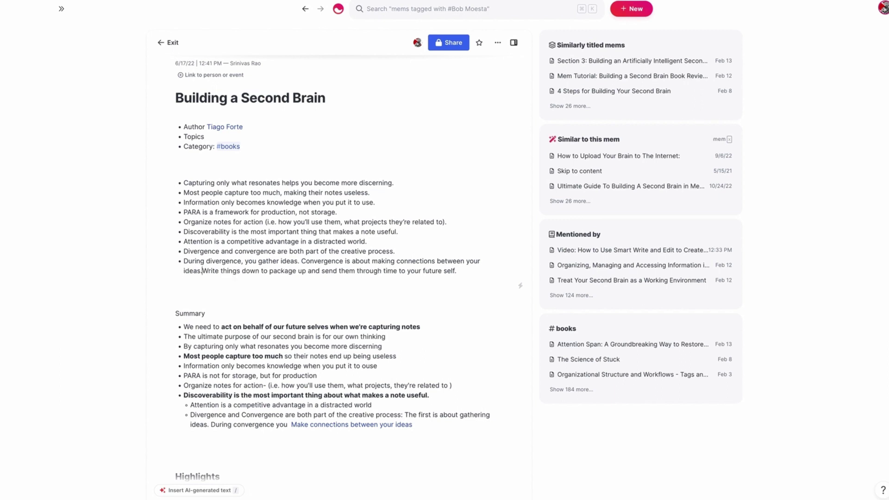
{"action": "key", "text": "Return"}
Use Smart Edit to add an illustration idea to each of the ten captions and replace them
{"action": "left_click_drag", "start_coordinate": [460, 267], "coordinate": [185, 176]}
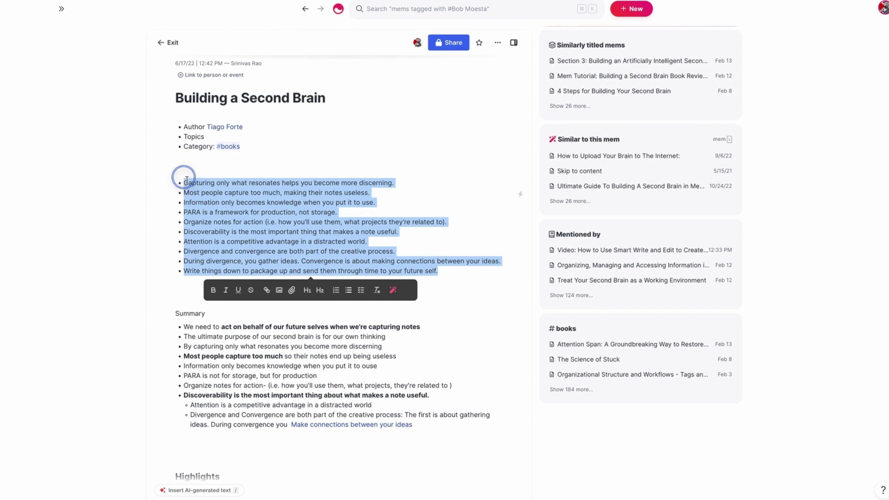
{"action": "left_click", "coordinate": [395, 291]}
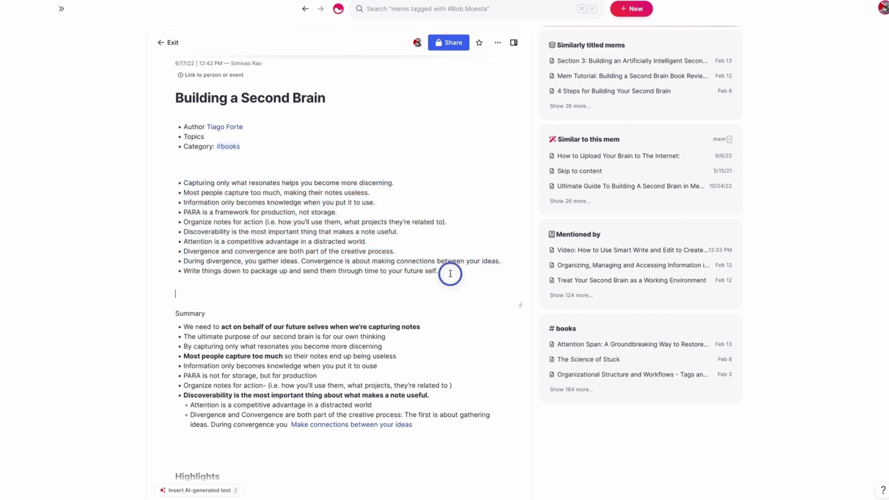
{"action": "left_click_drag", "start_coordinate": [449, 271], "coordinate": [175, 180]}
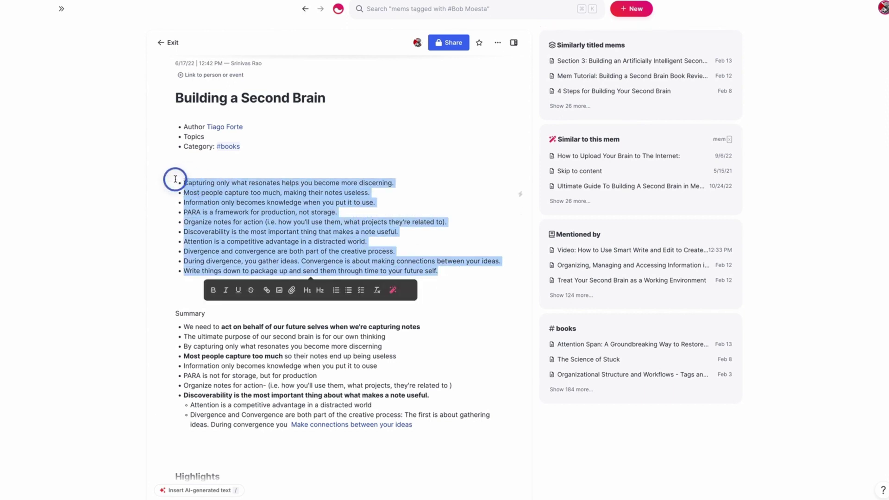
{"action": "left_click", "coordinate": [392, 289]}
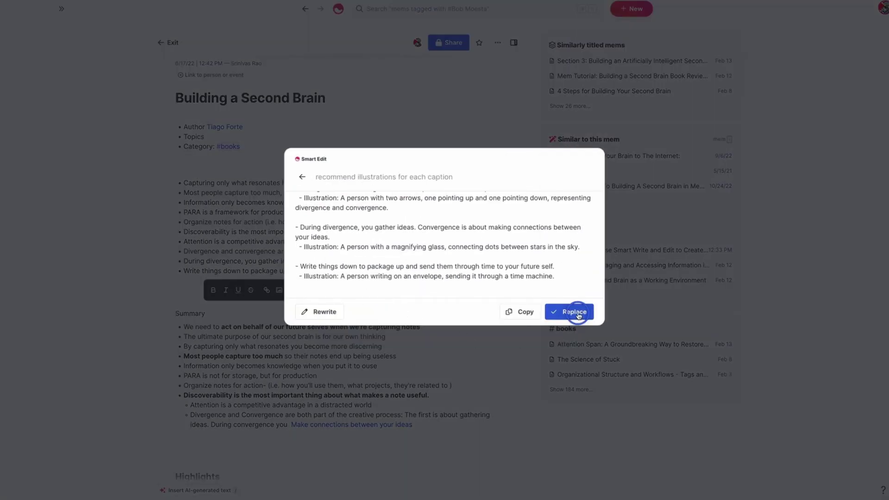
{"action": "left_click", "coordinate": [574, 311]}
{"action": "scroll", "coordinate": [306, 273], "scroll_direction": "down", "scroll_amount": 2}
{"action": "scroll", "coordinate": [306, 274], "scroll_direction": "down", "scroll_amount": 3}
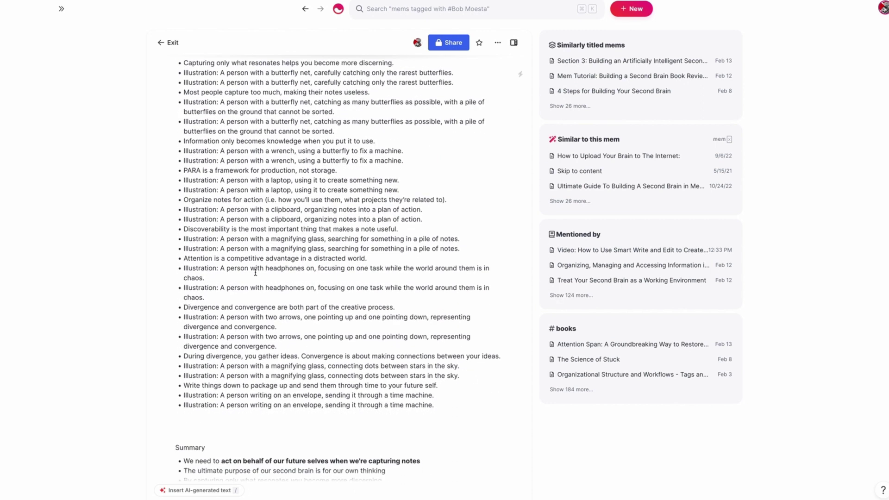
{"action": "scroll", "coordinate": [277, 257], "scroll_direction": "up", "scroll_amount": 3}
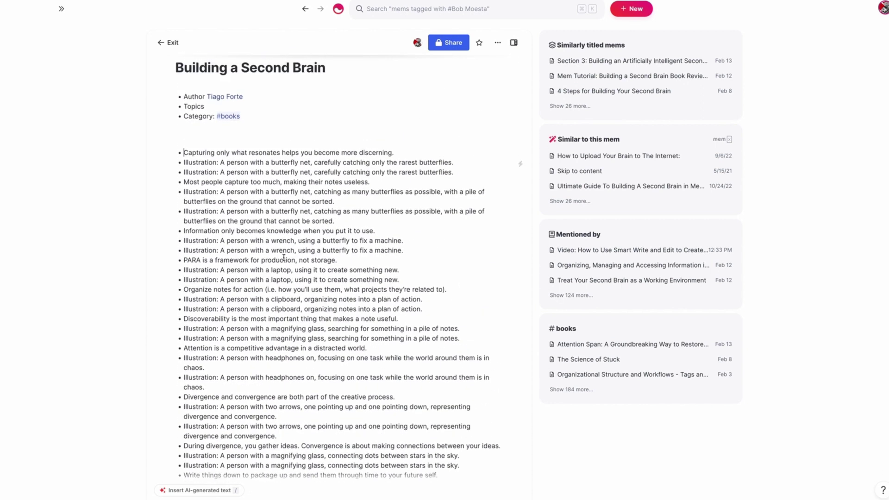
{"action": "scroll", "coordinate": [339, 242], "scroll_direction": "down", "scroll_amount": 1}
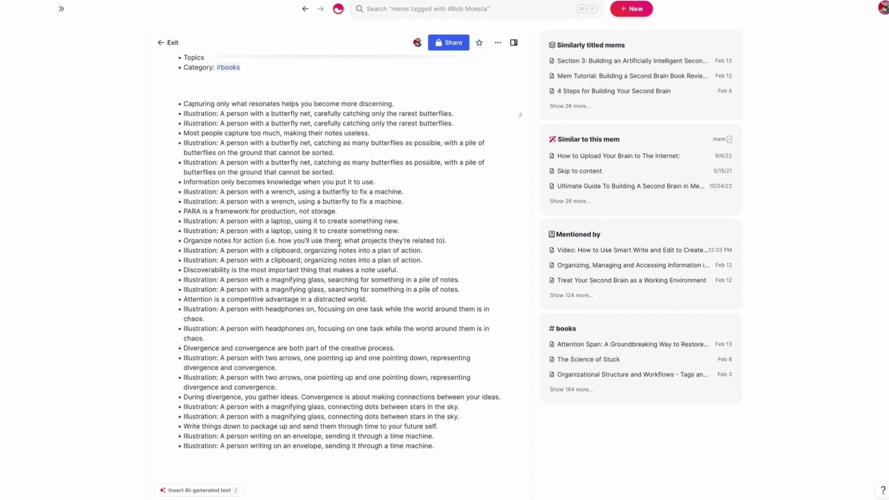
{"action": "scroll", "coordinate": [277, 141], "scroll_direction": "up", "scroll_amount": 2}
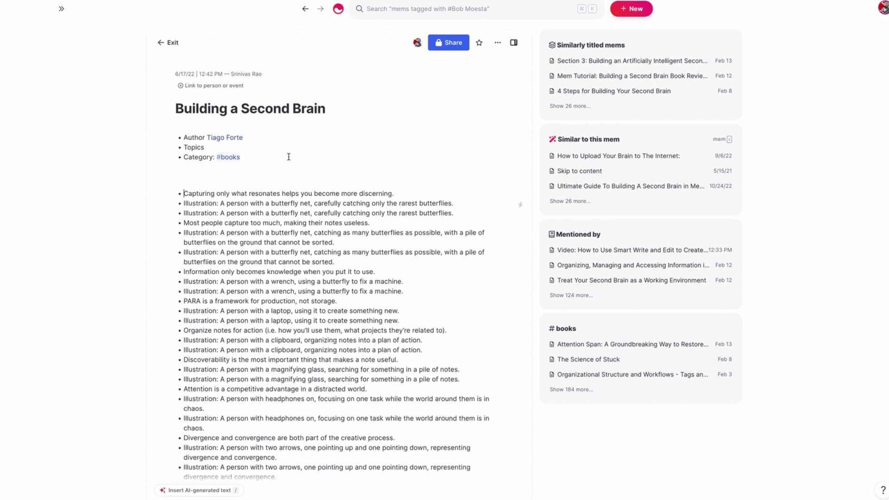
{"action": "scroll", "coordinate": [324, 259], "scroll_direction": "down", "scroll_amount": 1}
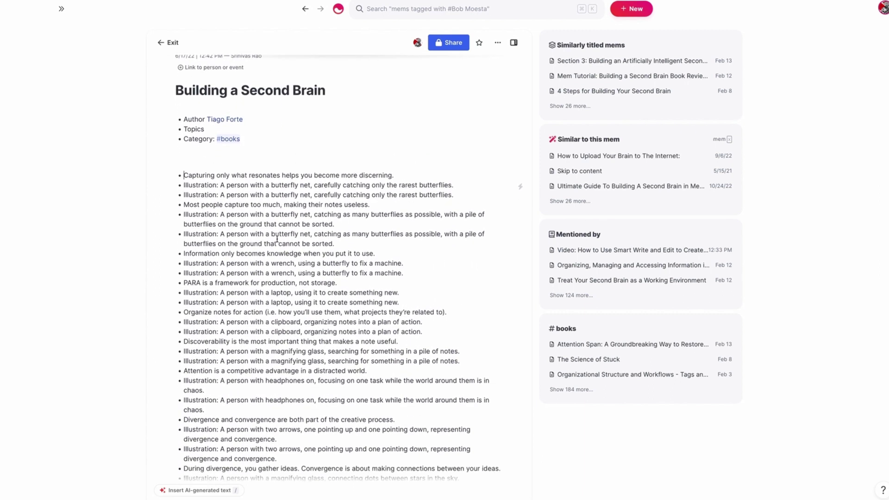
{"action": "scroll", "coordinate": [277, 239], "scroll_direction": "down", "scroll_amount": 2}
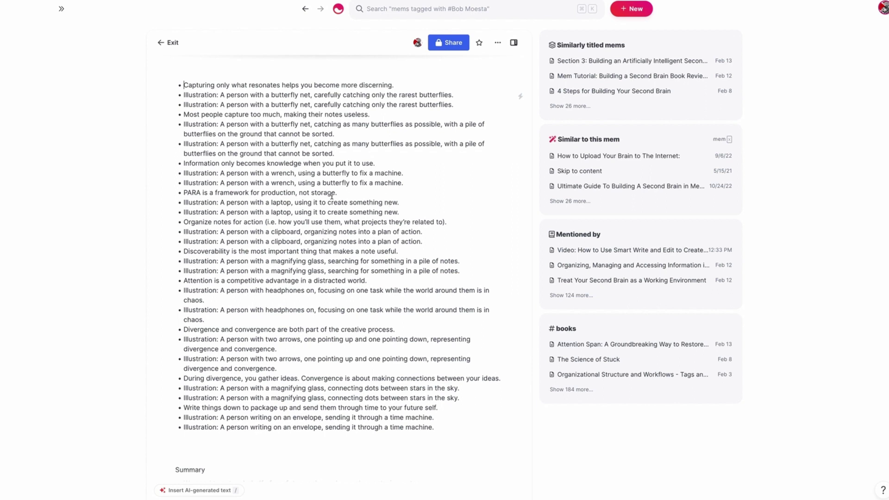
{"action": "scroll", "coordinate": [331, 195], "scroll_direction": "down", "scroll_amount": 1}
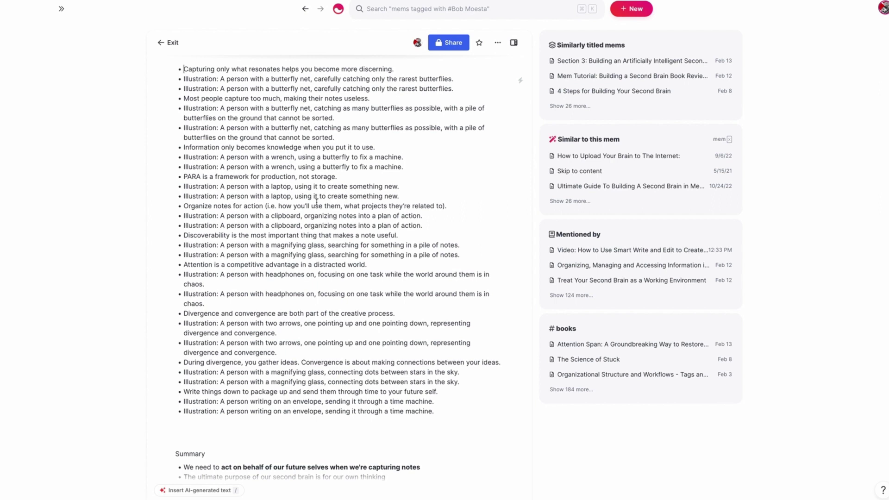
{"action": "scroll", "coordinate": [317, 203], "scroll_direction": "up", "scroll_amount": 5}
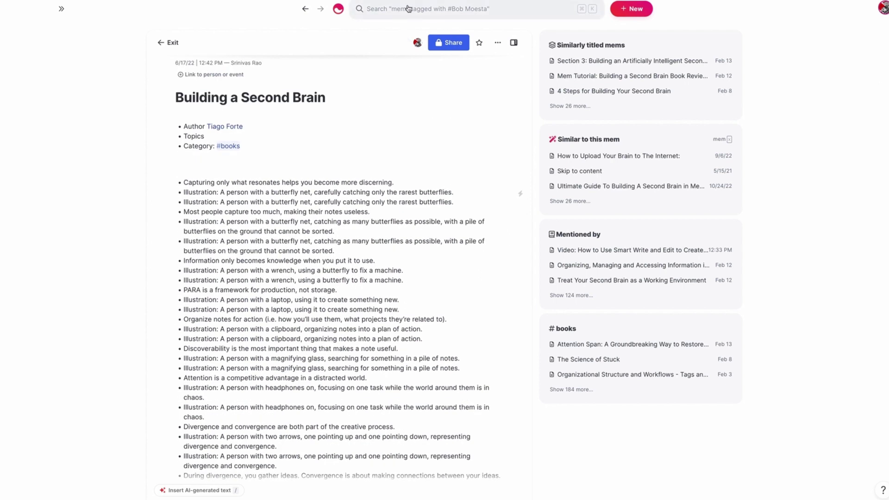
Open Module 2:Capturing Ideas With Mem from the video plan note, close the video plan, and select the module text
{"action": "left_click", "coordinate": [408, 9]}
{"action": "left_click", "coordinate": [382, 41]}
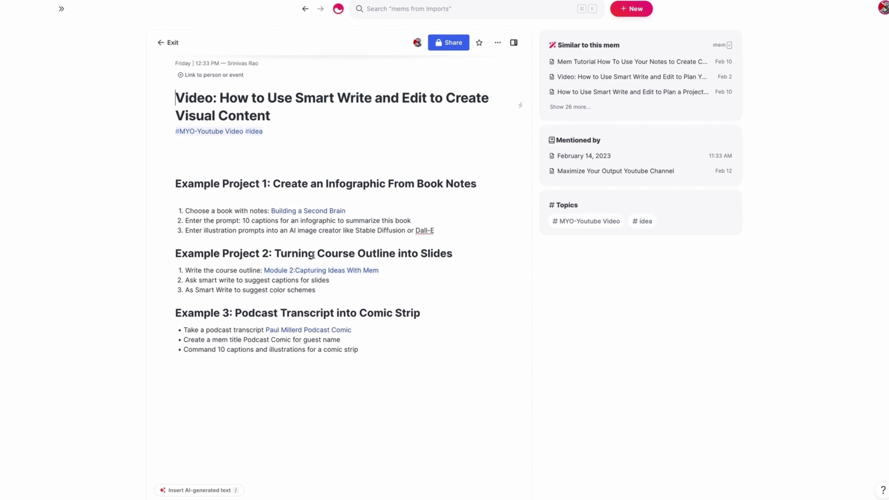
{"action": "left_click", "coordinate": [303, 270]}
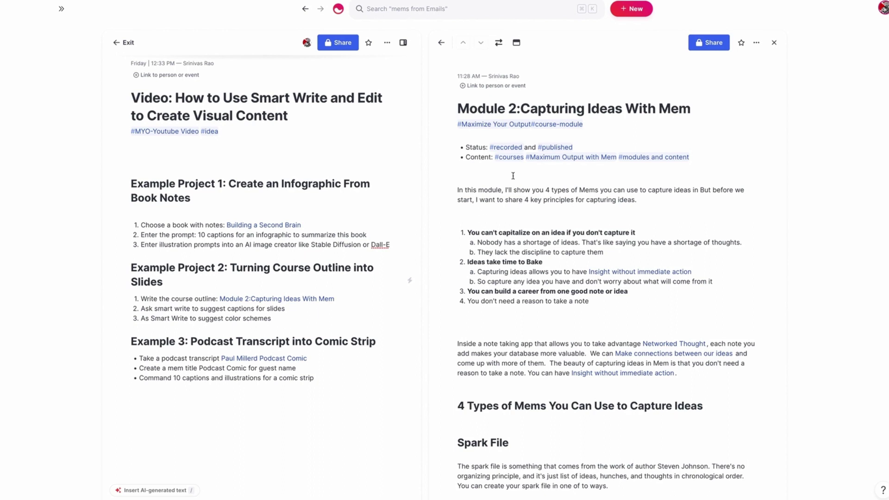
{"action": "left_click", "coordinate": [498, 42]}
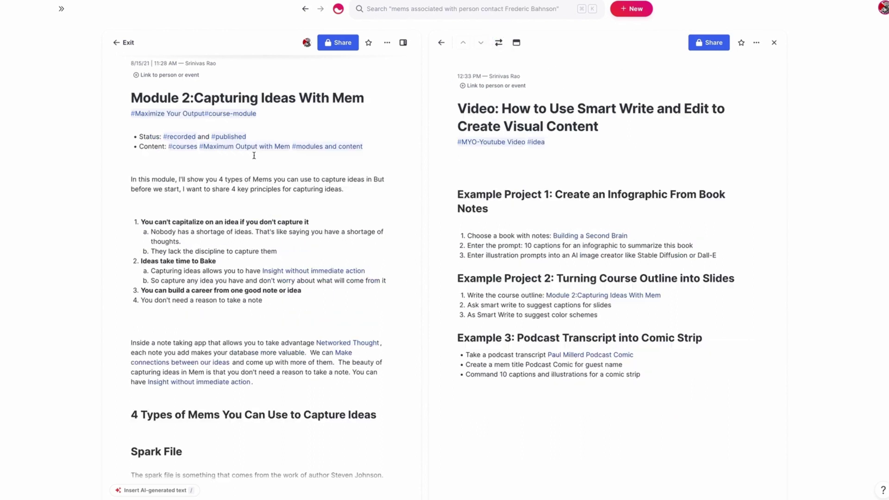
{"action": "left_click", "coordinate": [773, 42]}
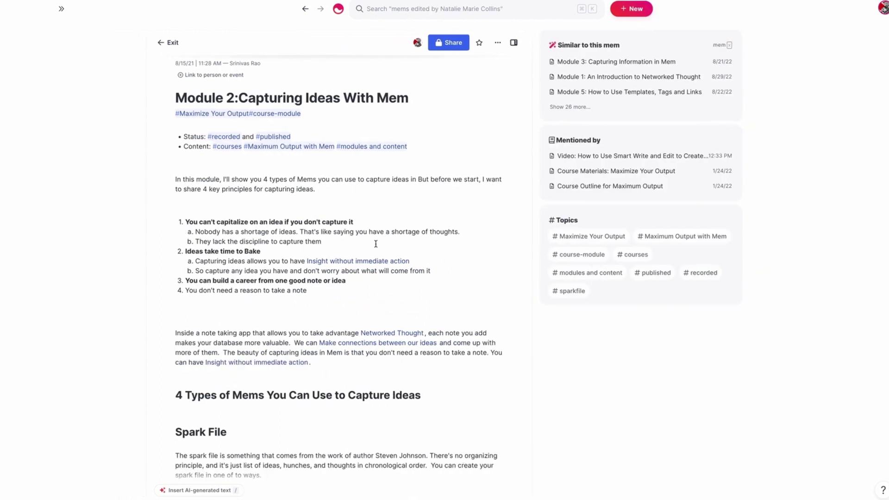
{"action": "scroll", "coordinate": [347, 213], "scroll_direction": "down", "scroll_amount": 1}
{"action": "left_click_drag", "start_coordinate": [368, 125], "coordinate": [268, 402]}
Ask Smart Edit to 'generate captions 5 slides based on this text' for the selected module text
{"action": "left_click", "coordinate": [336, 425]}
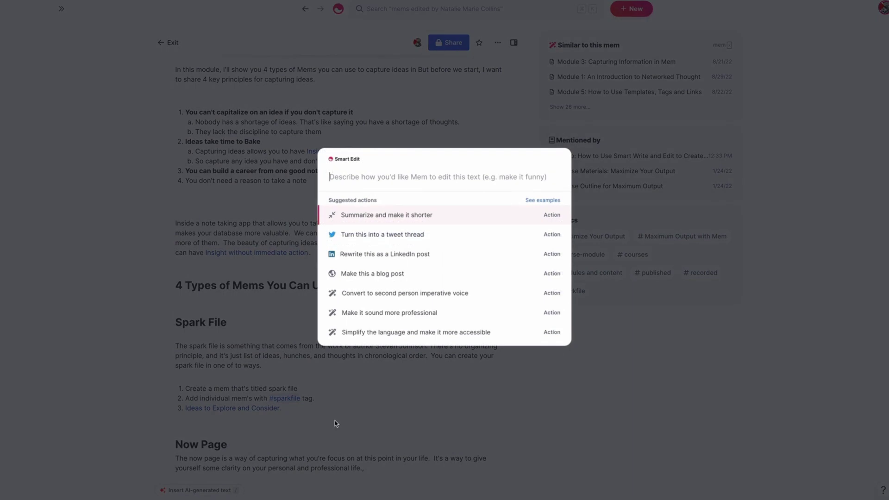
{"action": "type", "text": "generate captions "}
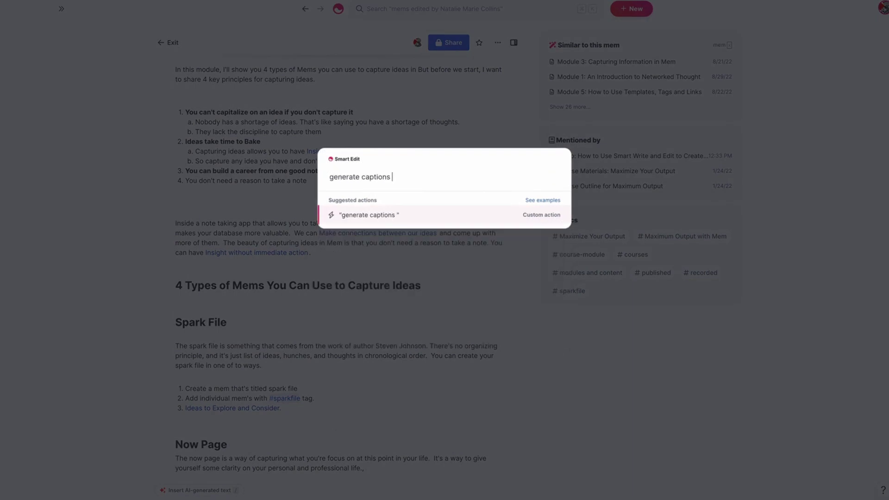
{"action": "type", "text": "5 slides based on"}
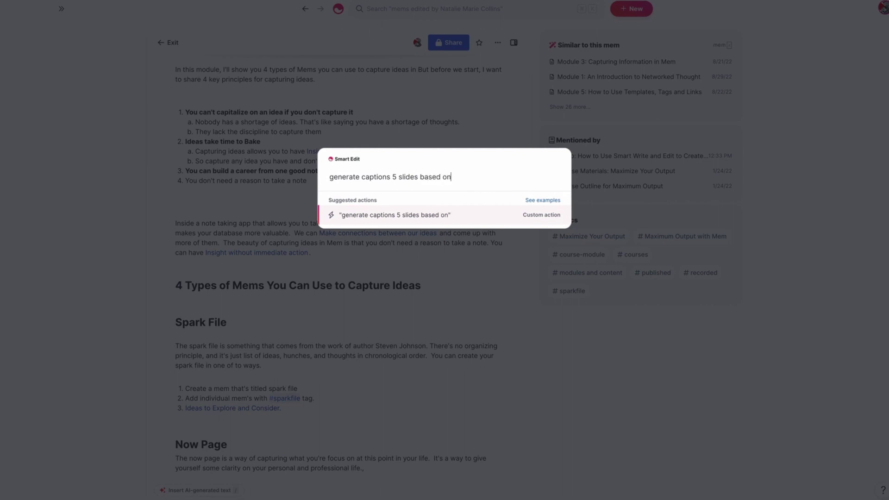
{"action": "type", "text": " this text"}
{"action": "key", "text": "Return"}
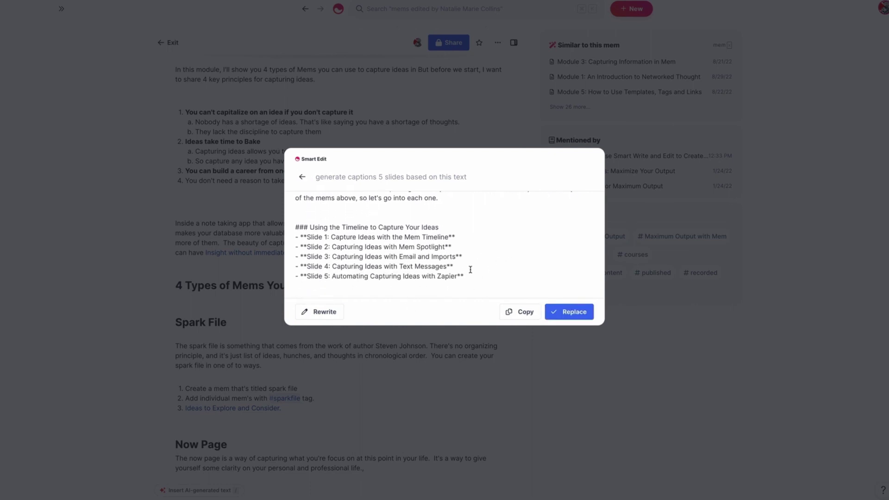
Copy the AI slide captions and paste them into the module note
{"action": "left_click", "coordinate": [513, 312]}
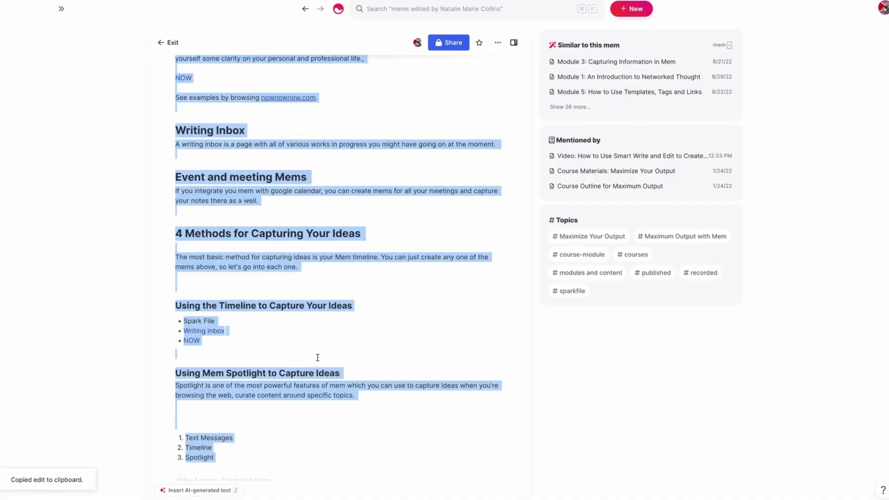
{"action": "scroll", "coordinate": [317, 357], "scroll_direction": "down", "scroll_amount": 2}
{"action": "left_click", "coordinate": [260, 417]}
{"action": "key", "text": "ctrl+v"}
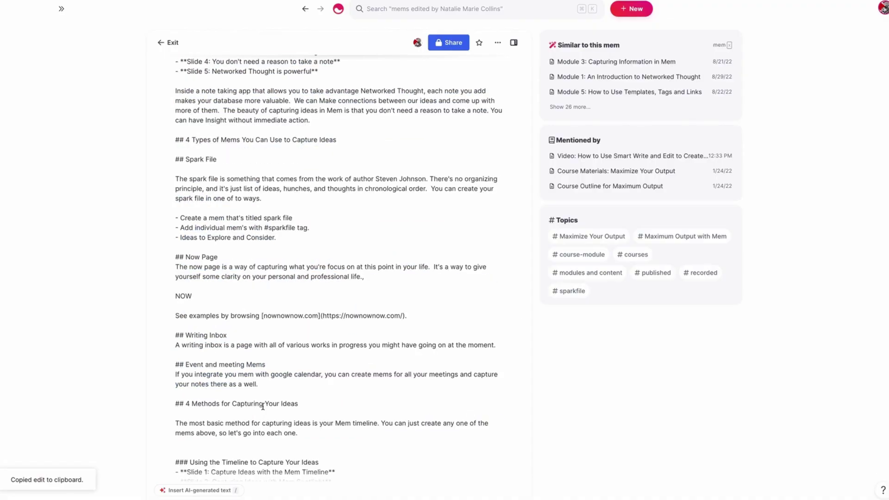
Delete the duplicated original paragraphs, from Spark File through the Now Page sections
{"action": "scroll", "coordinate": [266, 352], "scroll_direction": "up", "scroll_amount": 3}
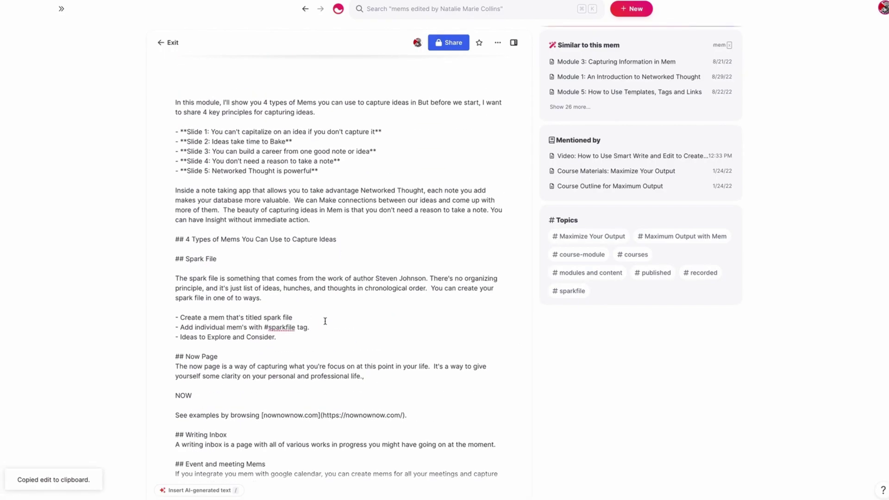
{"action": "left_click_drag", "start_coordinate": [320, 340], "coordinate": [144, 191]}
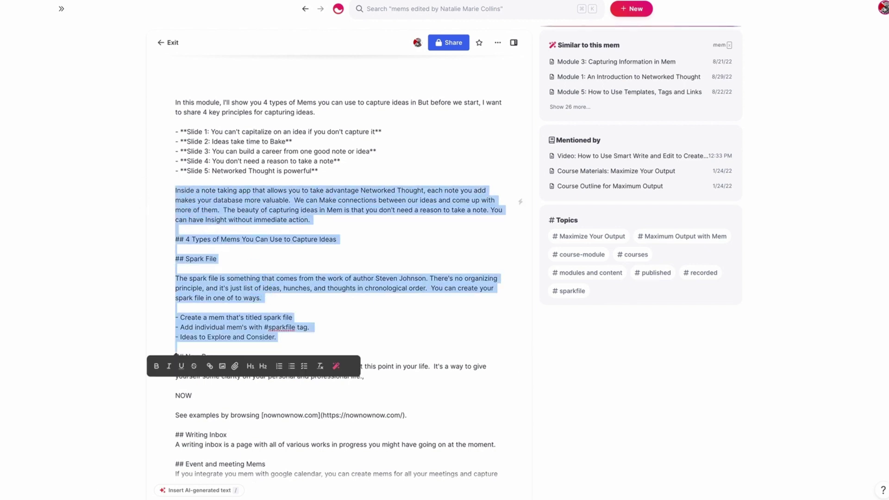
{"action": "key", "text": "BackSpace"}
{"action": "left_click_drag", "start_coordinate": [320, 388], "coordinate": [133, 171]}
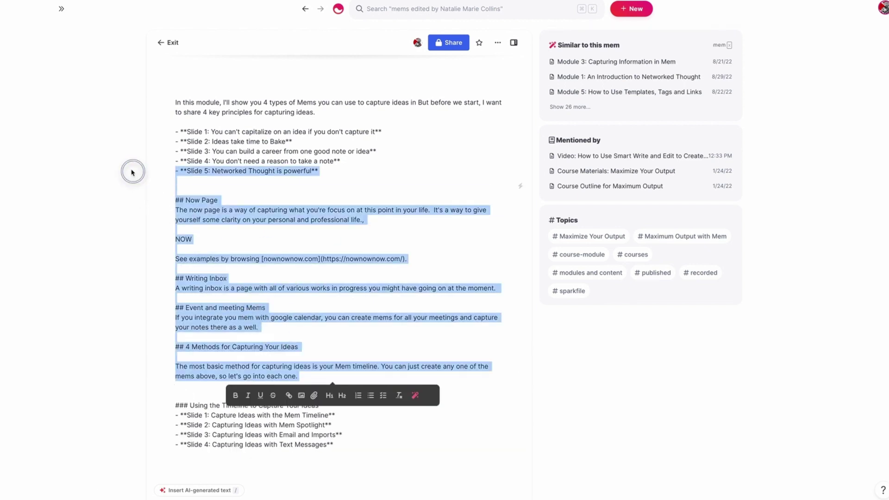
{"action": "left_click", "coordinate": [234, 191]}
{"action": "left_click", "coordinate": [299, 375]}
{"action": "left_click_drag", "start_coordinate": [299, 375], "coordinate": [162, 199]}
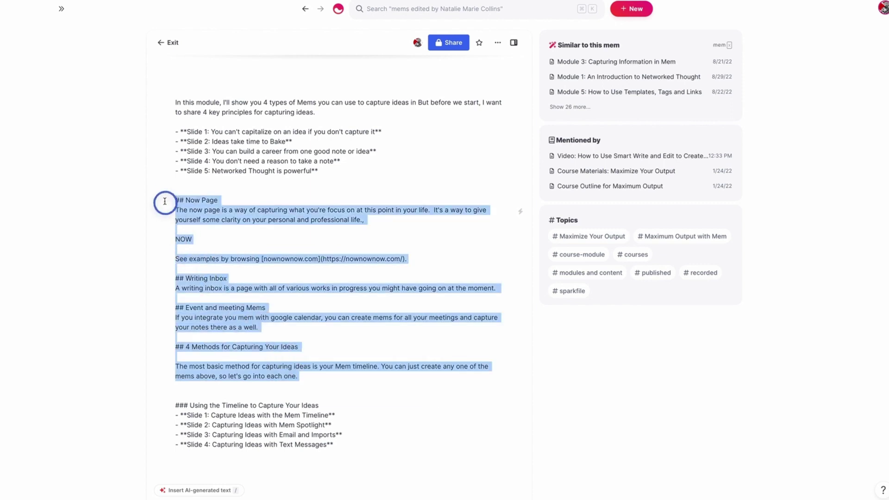
{"action": "key", "text": "BackSpace"}
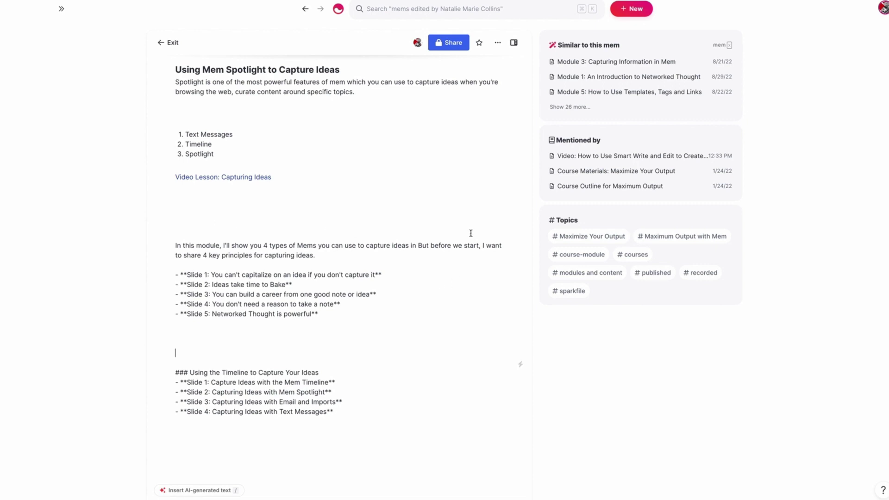
Open the empty podcast comic mem from the video-planning mem's link and close the video-planning pane
{"action": "left_click", "coordinate": [388, 10]}
{"action": "left_click", "coordinate": [378, 42]}
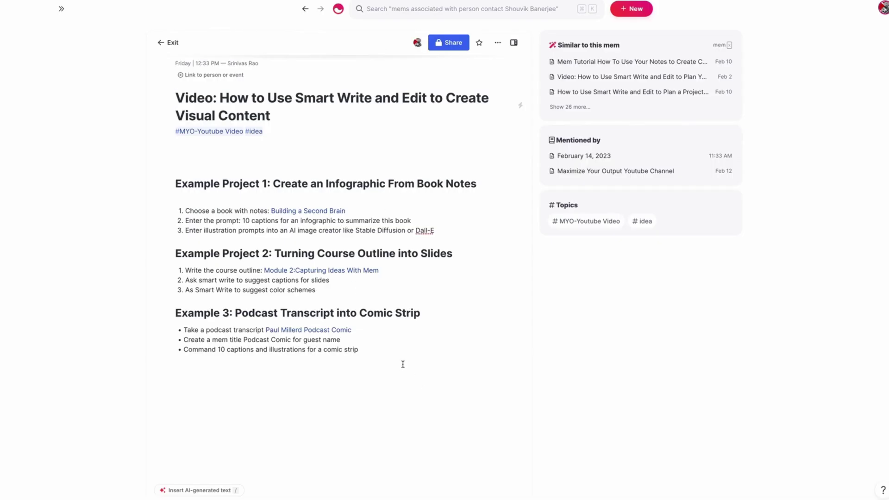
{"action": "left_click", "coordinate": [340, 330]}
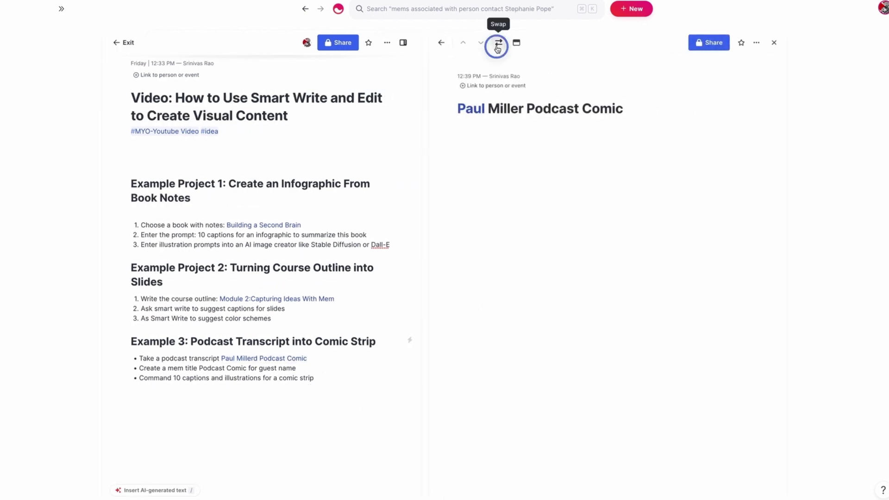
{"action": "left_click", "coordinate": [497, 42]}
{"action": "left_click", "coordinate": [229, 160]}
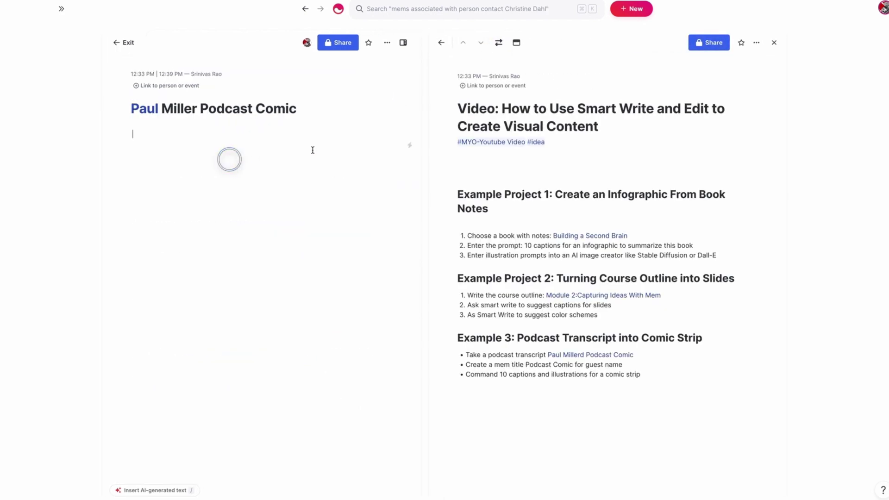
{"action": "left_click", "coordinate": [771, 41]}
{"action": "left_click", "coordinate": [324, 142]}
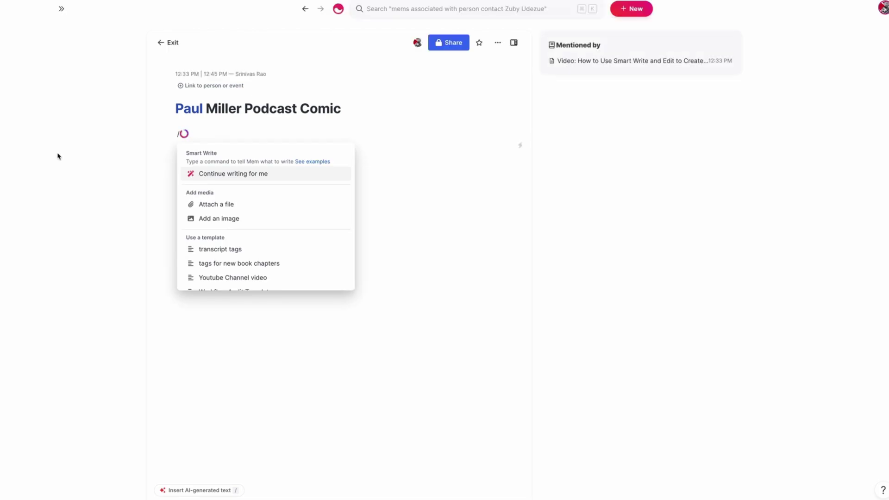
Generate ten comic panels, each with a scene description and caption, using Smart Write
{"action": "left_click", "coordinate": [61, 143]}
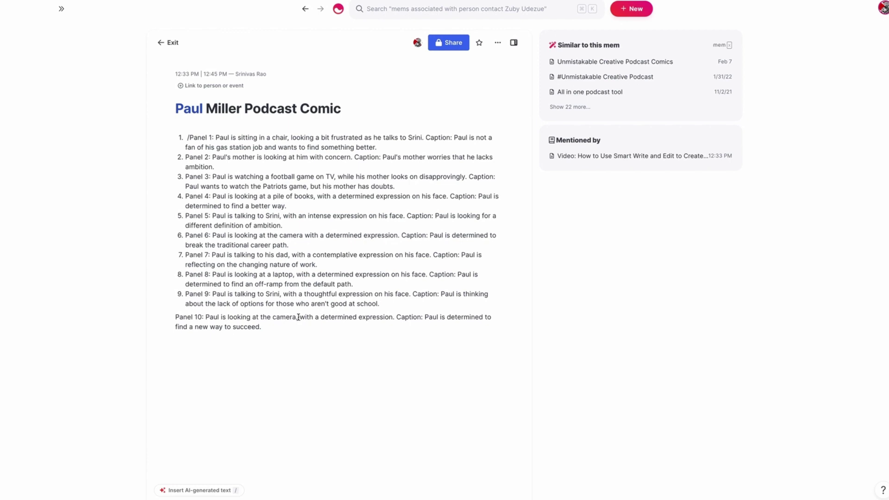
Replace the comic panels with 10 Smart Write captions and illustrations drawn from the podcast guest's quotes
{"action": "left_click_drag", "start_coordinate": [286, 317], "coordinate": [174, 137]}
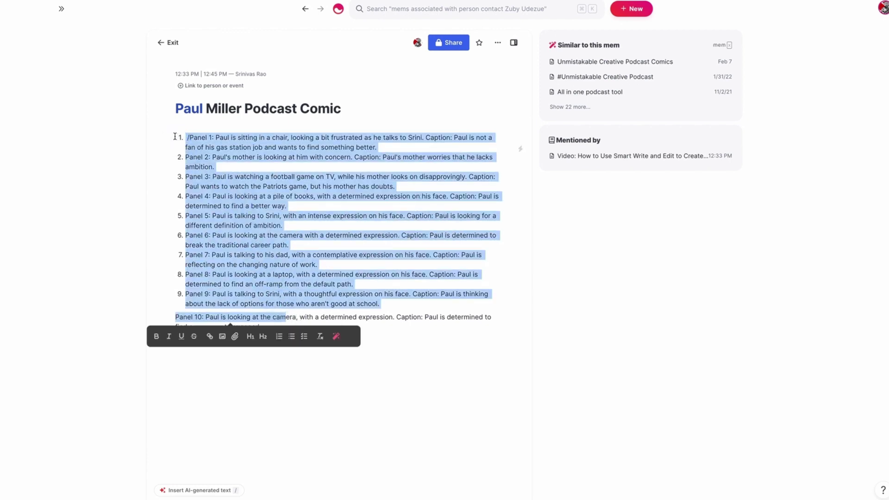
{"action": "key", "text": "BackSpace"}
{"action": "key", "text": "shift+End"}
{"action": "key", "text": "Delete"}
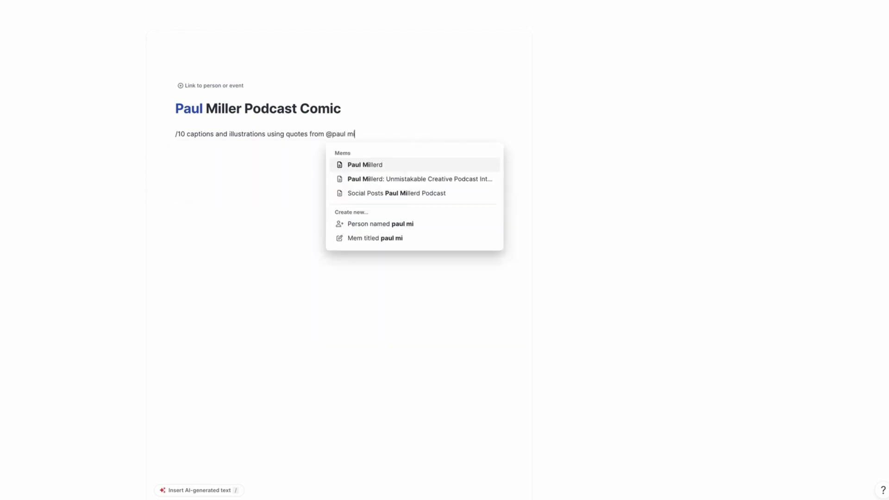
{"action": "key", "text": "Return"}
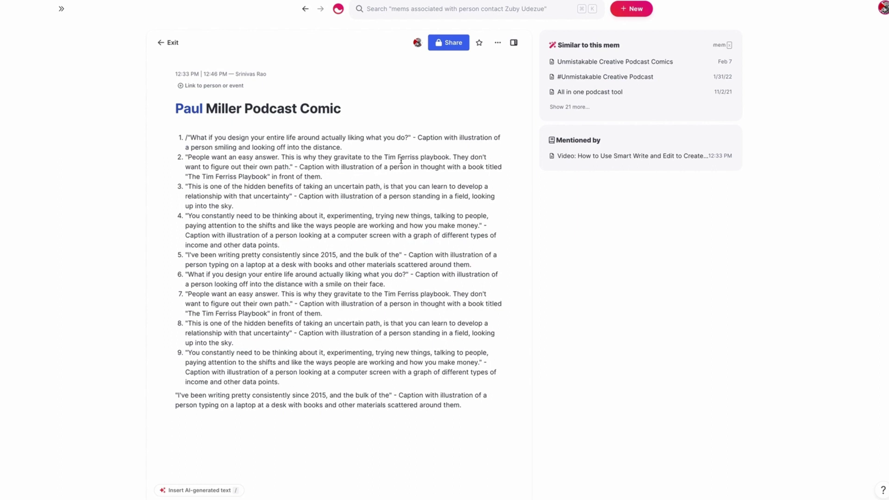
Show the video-planning mem alone, closing the podcast comic pane, and scroll through its three example projects
{"action": "left_click", "coordinate": [595, 156]}
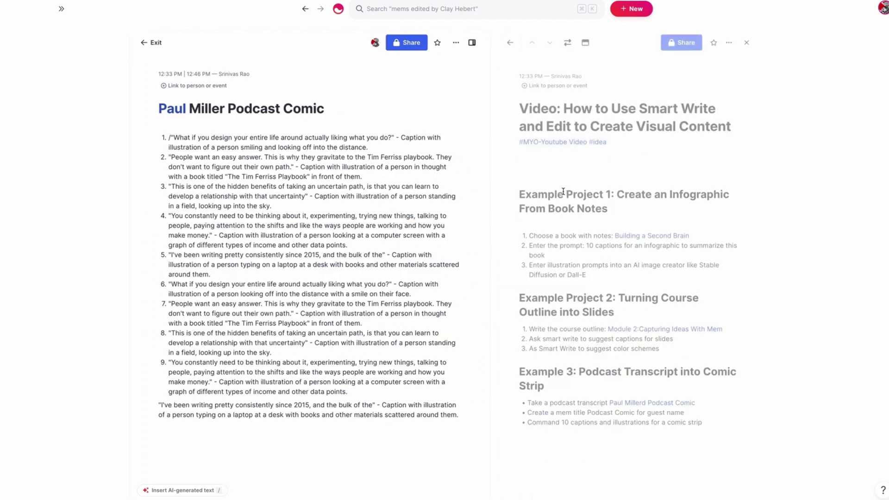
{"action": "left_click", "coordinate": [499, 42]}
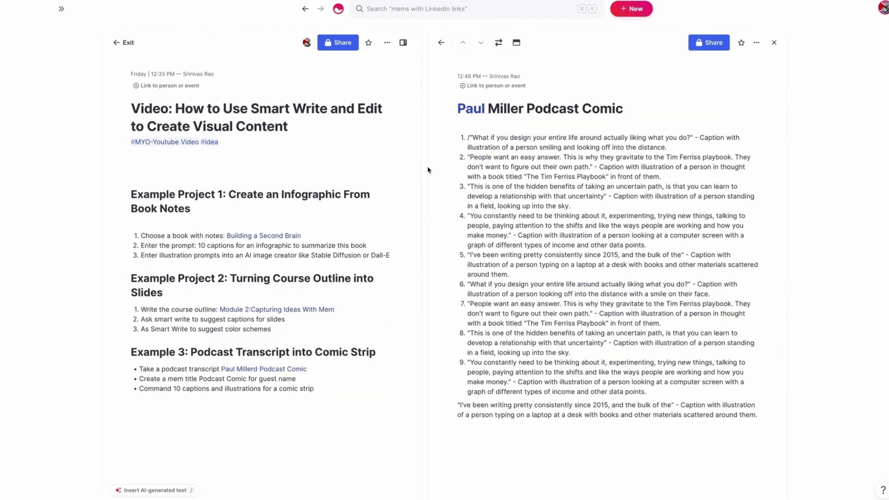
{"action": "left_click", "coordinate": [774, 42]}
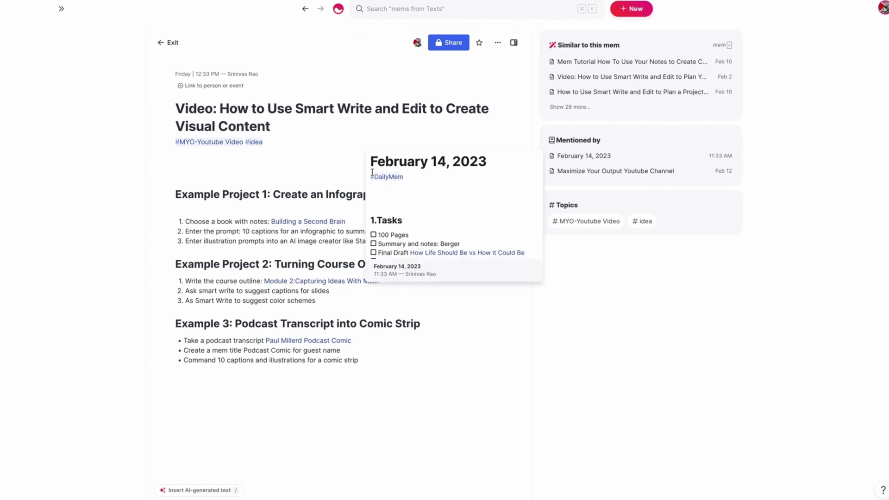
{"action": "scroll", "coordinate": [291, 158], "scroll_direction": "down", "scroll_amount": 1}
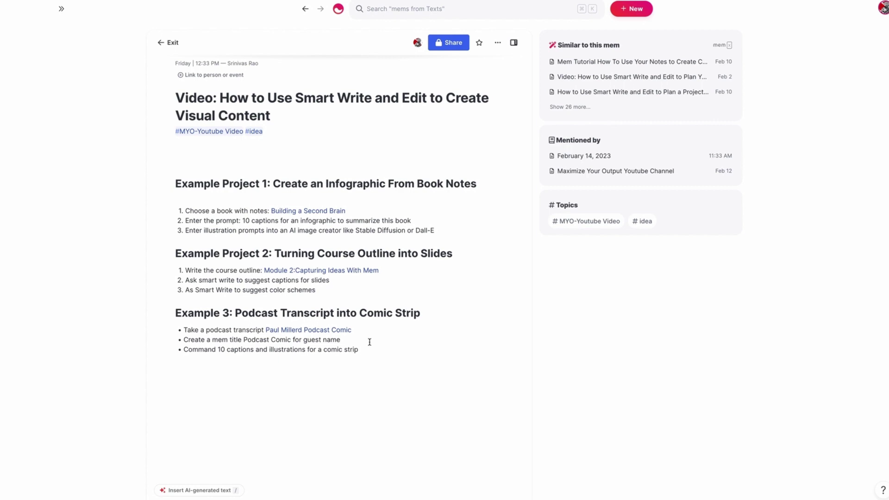
{"action": "scroll", "coordinate": [387, 236], "scroll_direction": "up", "scroll_amount": 2}
{"action": "left_click", "coordinate": [278, 372]}
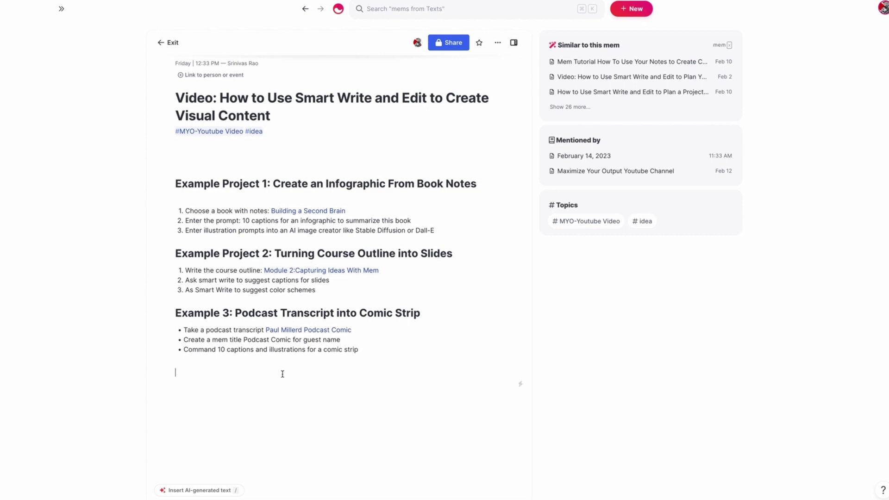